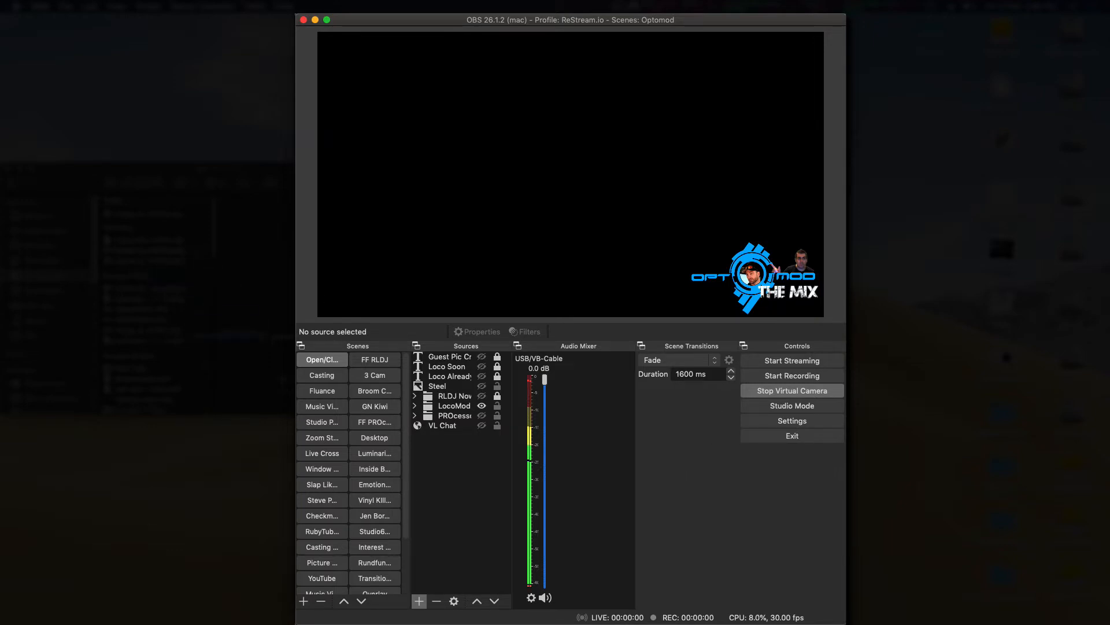
Add the landscape photo to the scene and enlarge it to fill the canvas.
drag(373, 425, 482, 468)
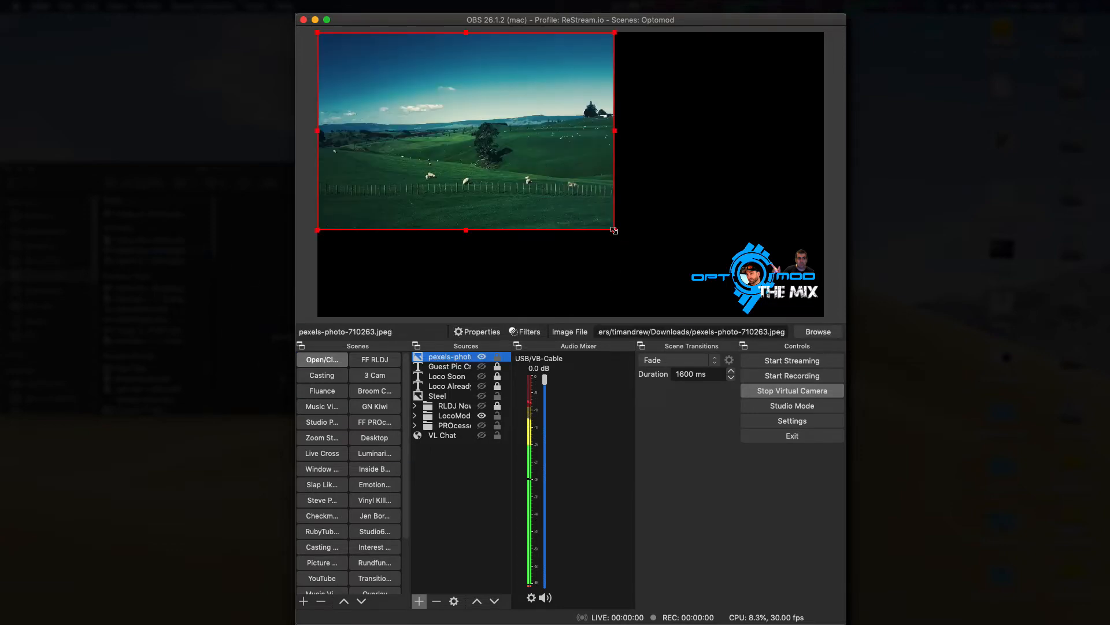
mouse_move(615, 229)
mouse_down()
mouse_move(779, 294)
mouse_move(825, 331)
mouse_up()
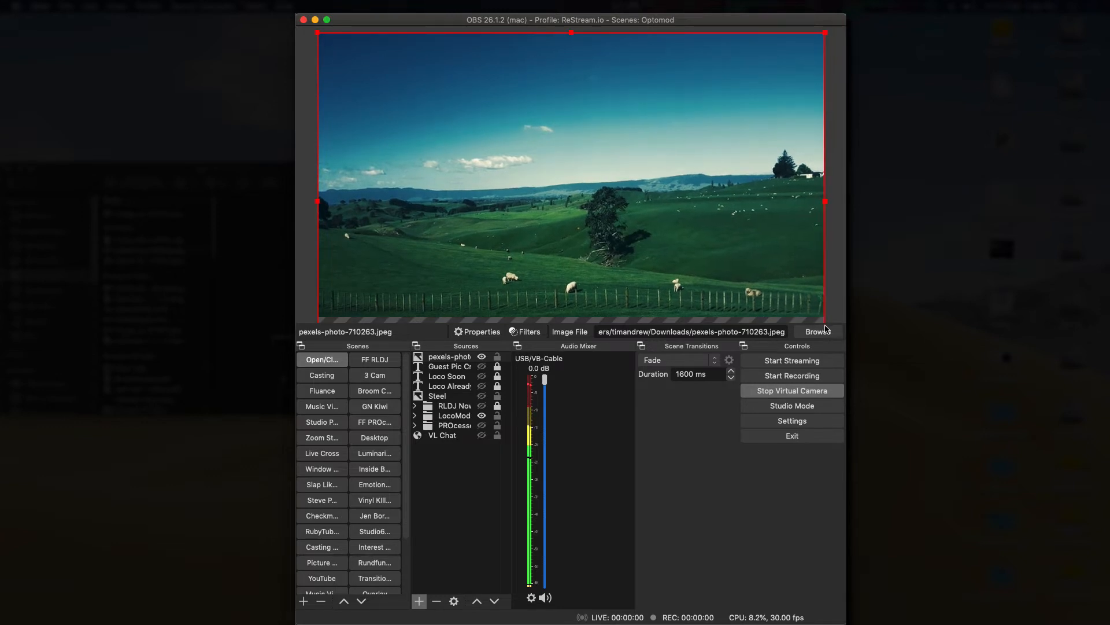
Send the landscape photo to the bottom of the Sources list and lock it.
click(460, 359)
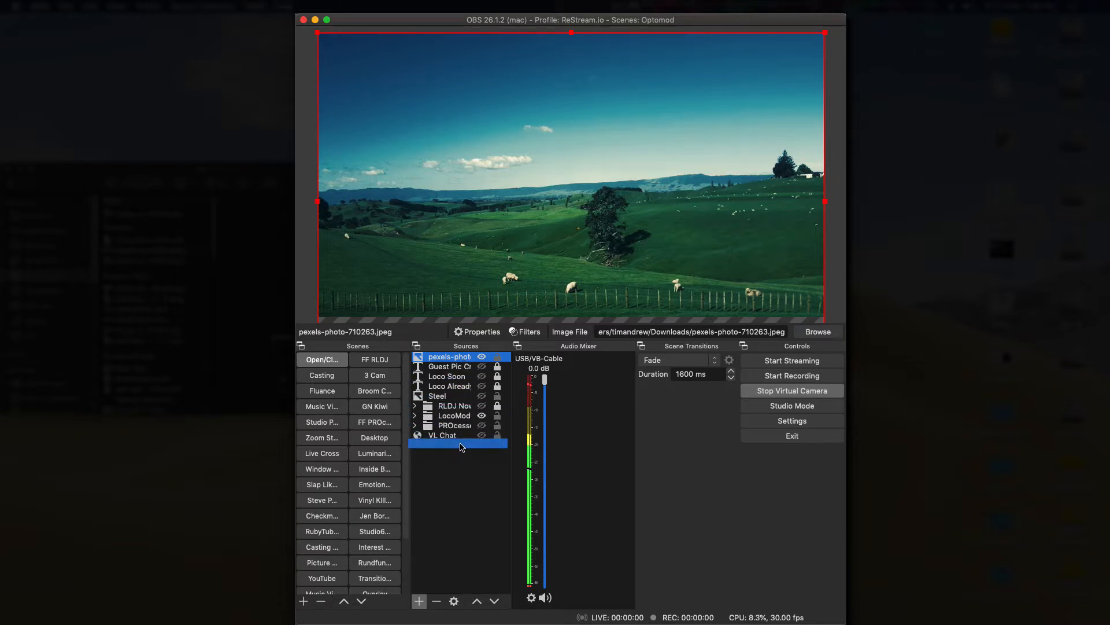
drag(465, 359, 462, 443)
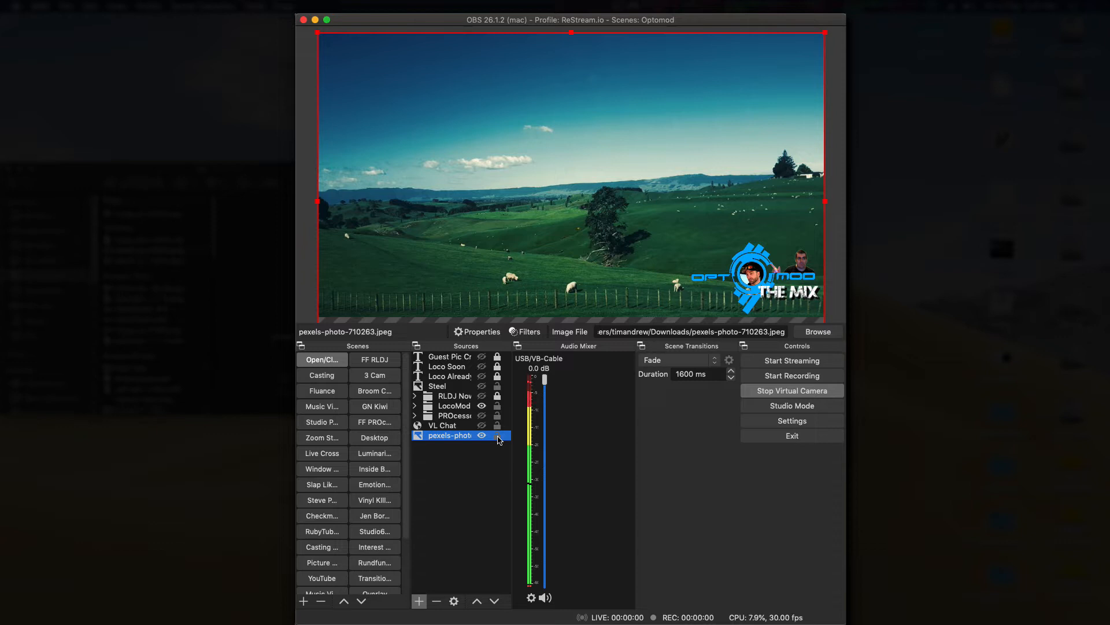
click(498, 436)
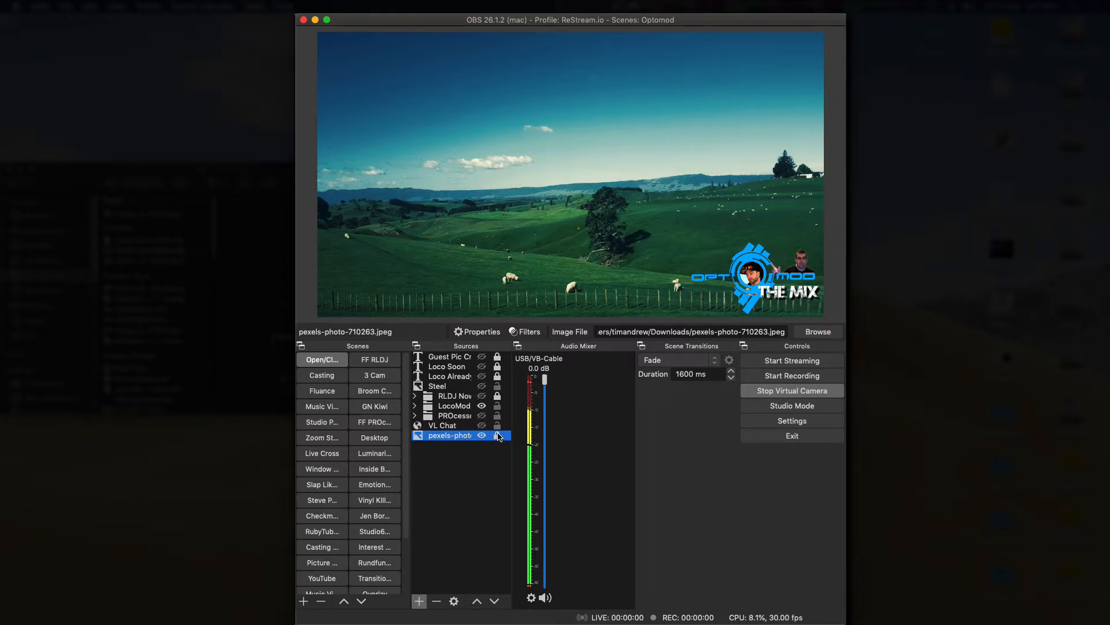
Add the existing TT Cam Vertical video capture device and shift it down-right over the landscape.
click(421, 601)
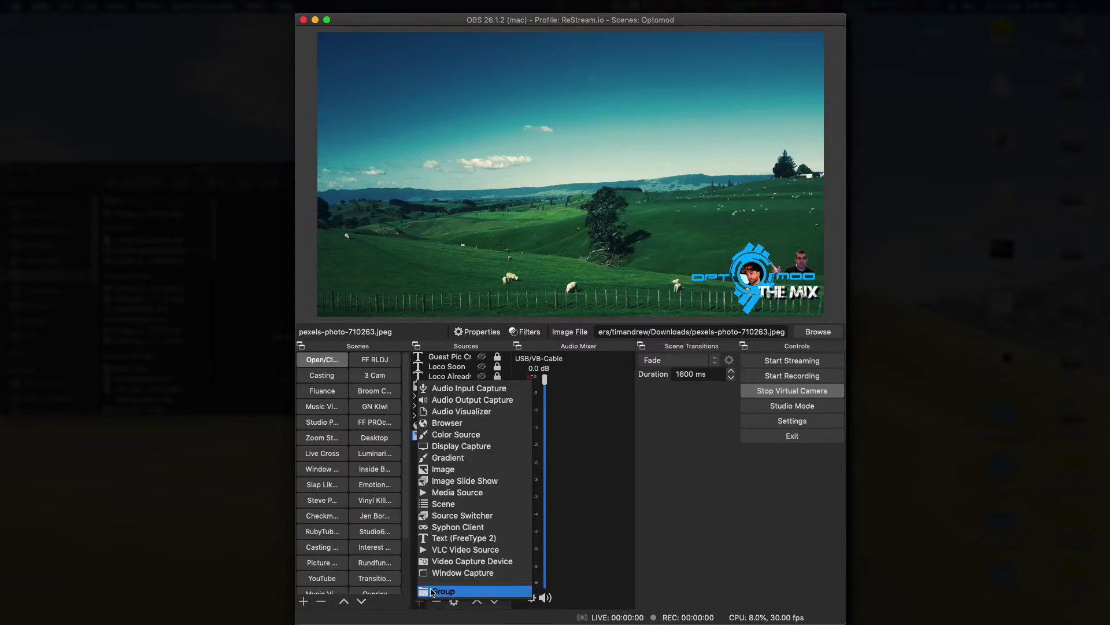
click(457, 563)
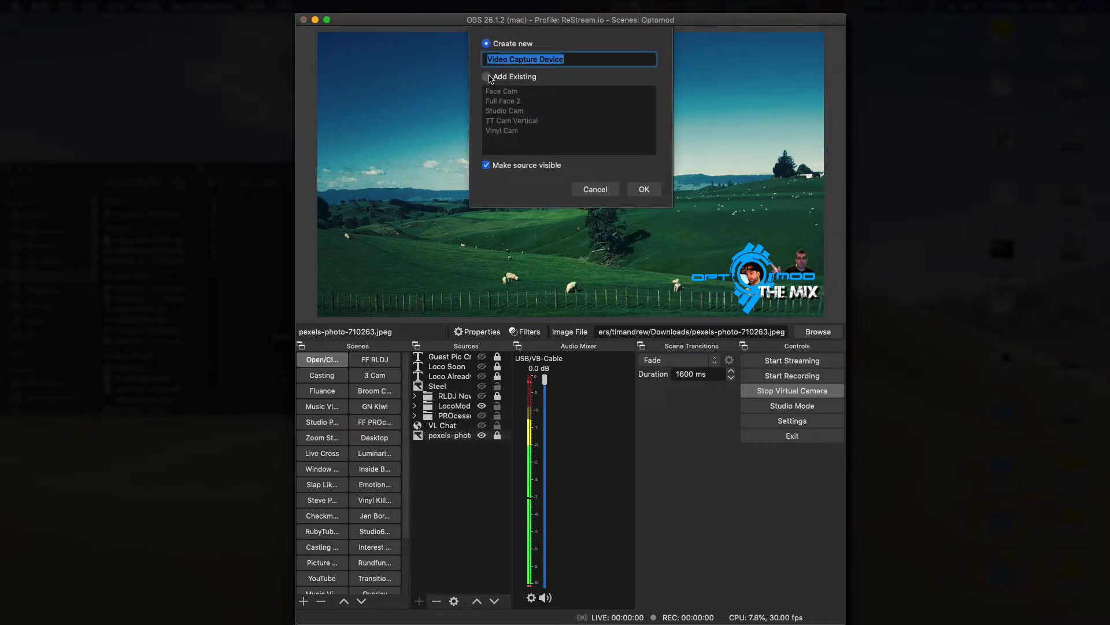
click(488, 77)
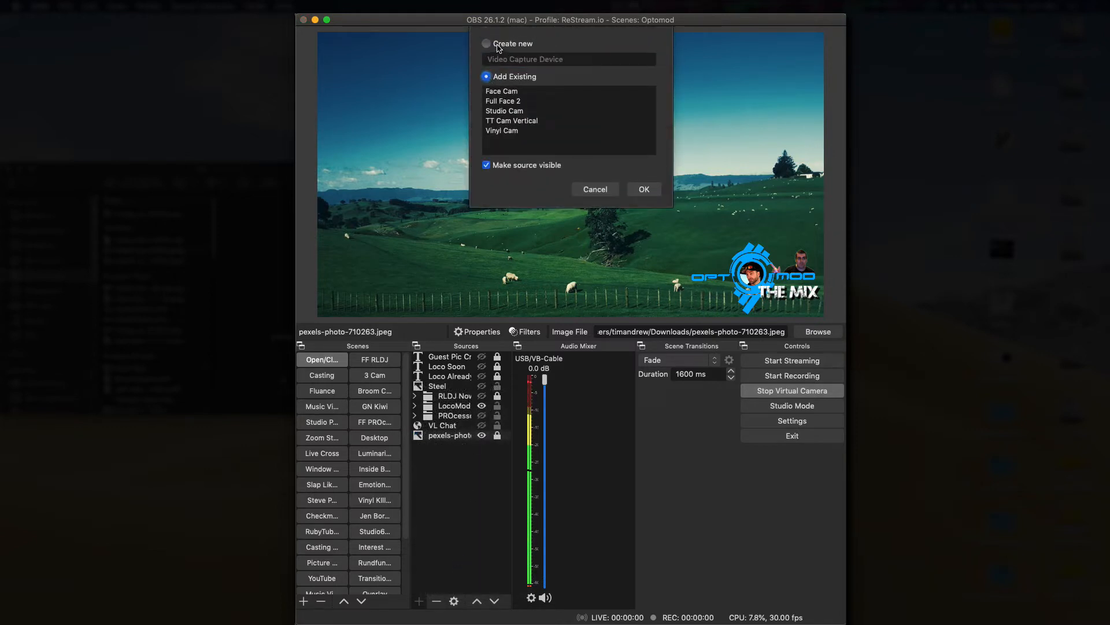
click(504, 121)
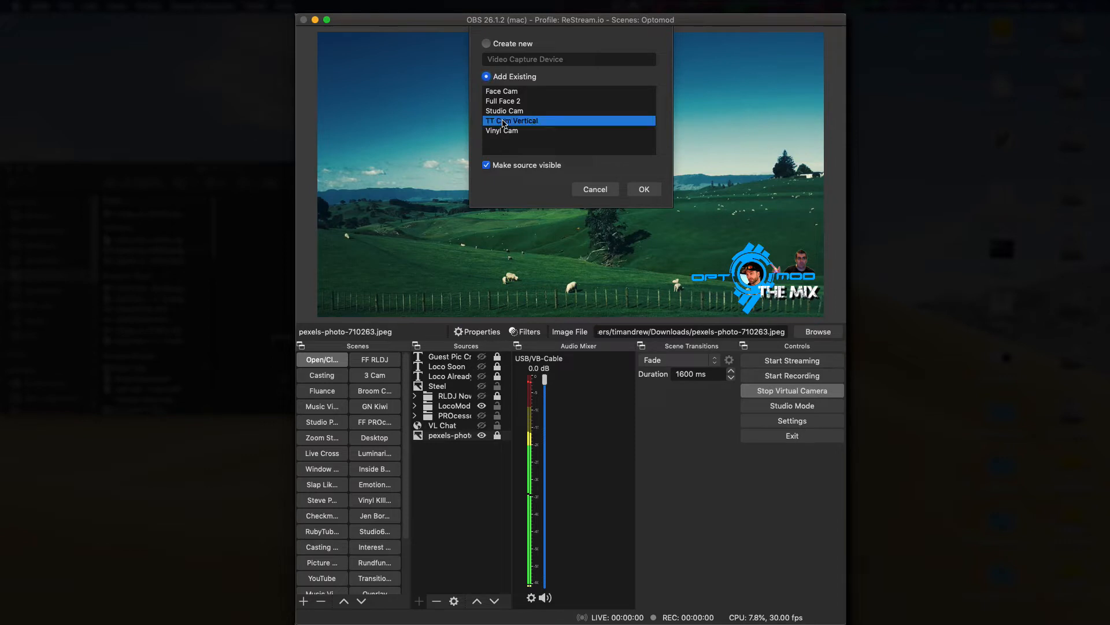
click(644, 189)
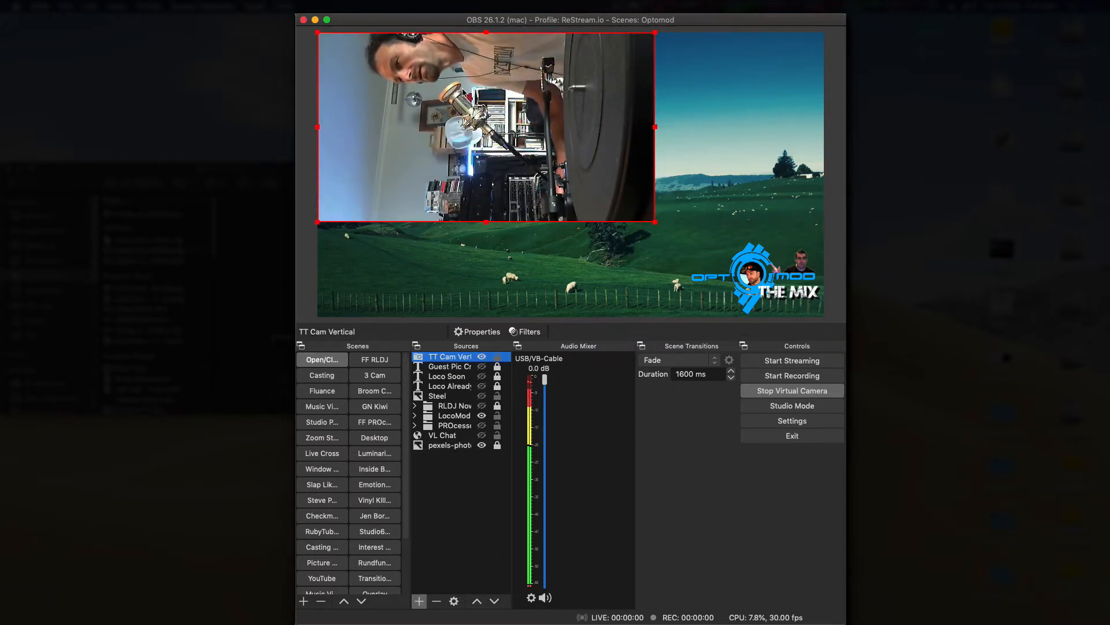
drag(469, 120, 513, 169)
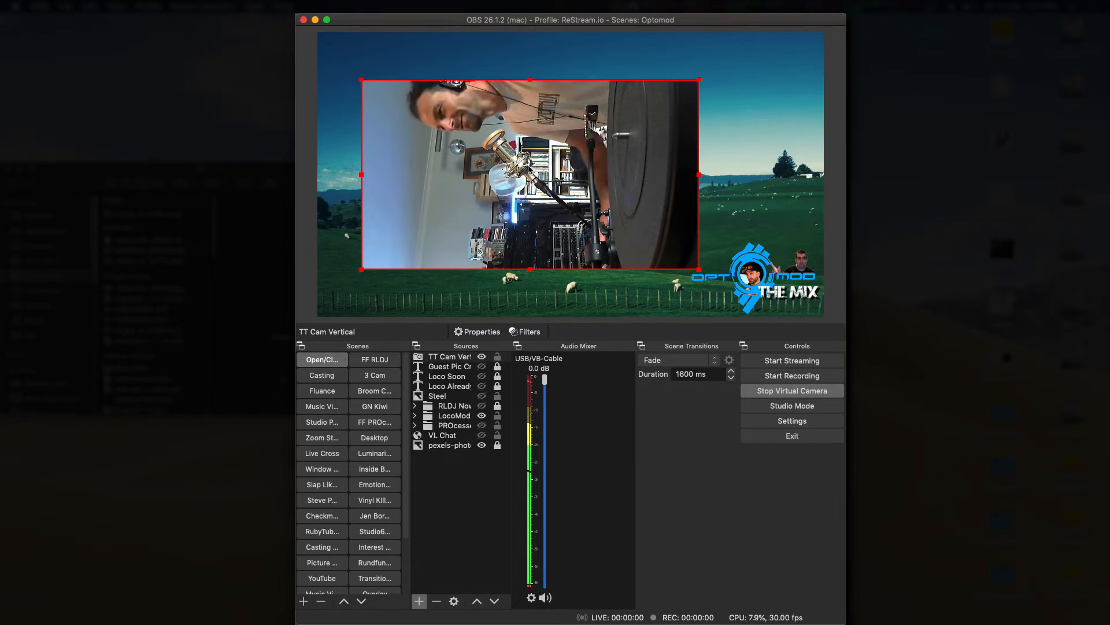
Rotate the camera feed 90 degrees clockwise to upright and move it higher in the scene.
right_click(527, 165)
mouse_move(598, 402)
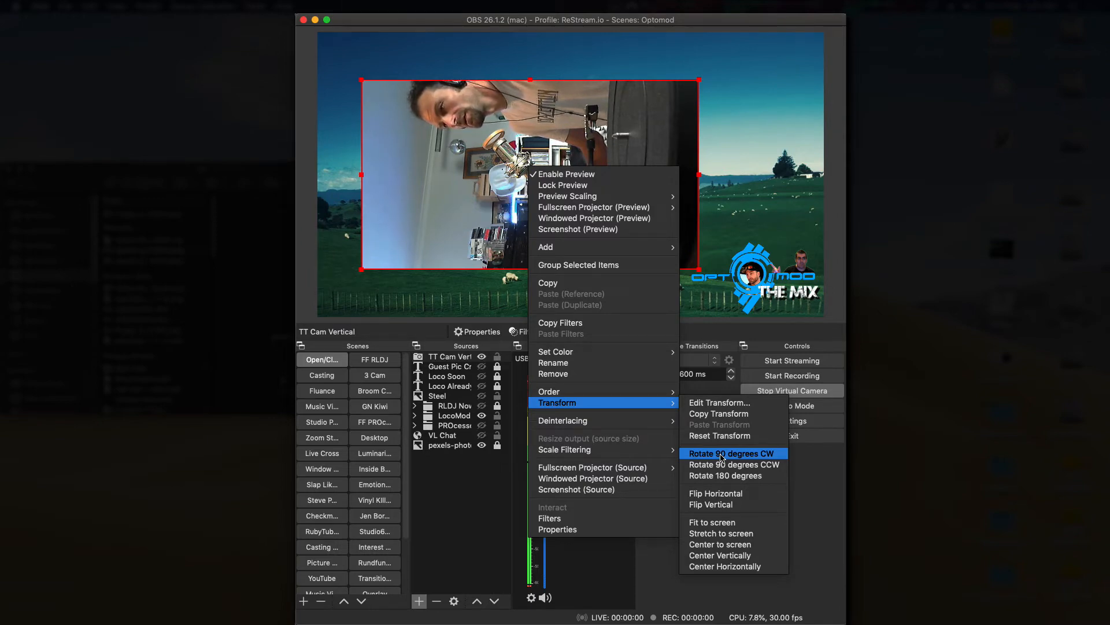
click(720, 454)
mouse_move(486, 199)
mouse_down()
mouse_move(455, 163)
mouse_move(458, 100)
mouse_up()
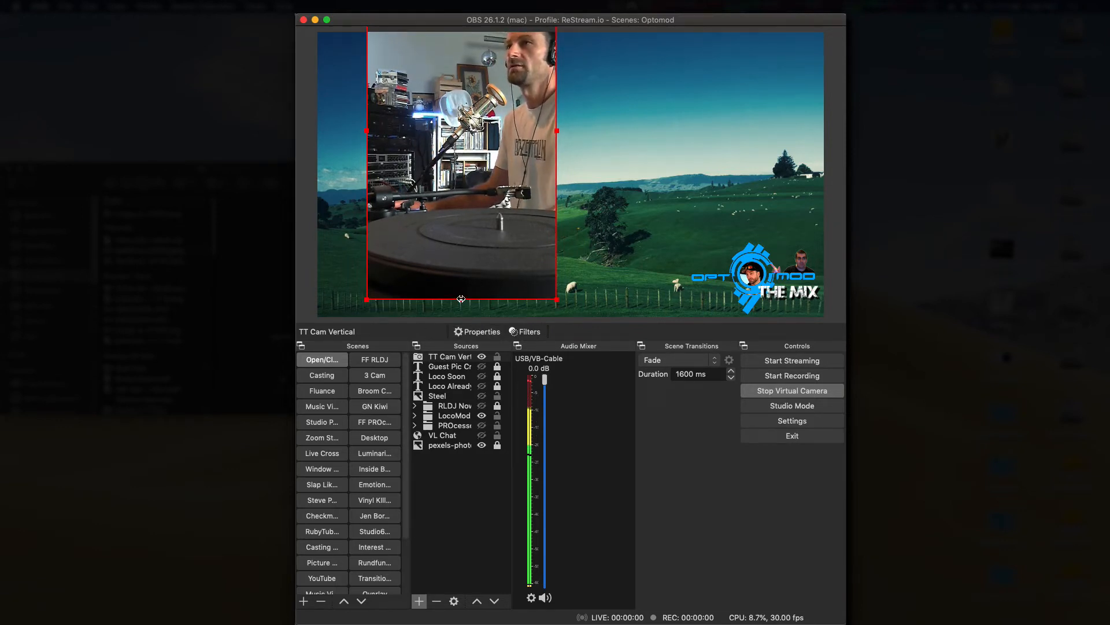
Crop the camera's bottom edge, move it to the right side, and layer TT Cam Vertical beneath the logo.
mouse_move(461, 299)
mouse_down()
mouse_move(460, 256)
mouse_move(460, 273)
mouse_up()
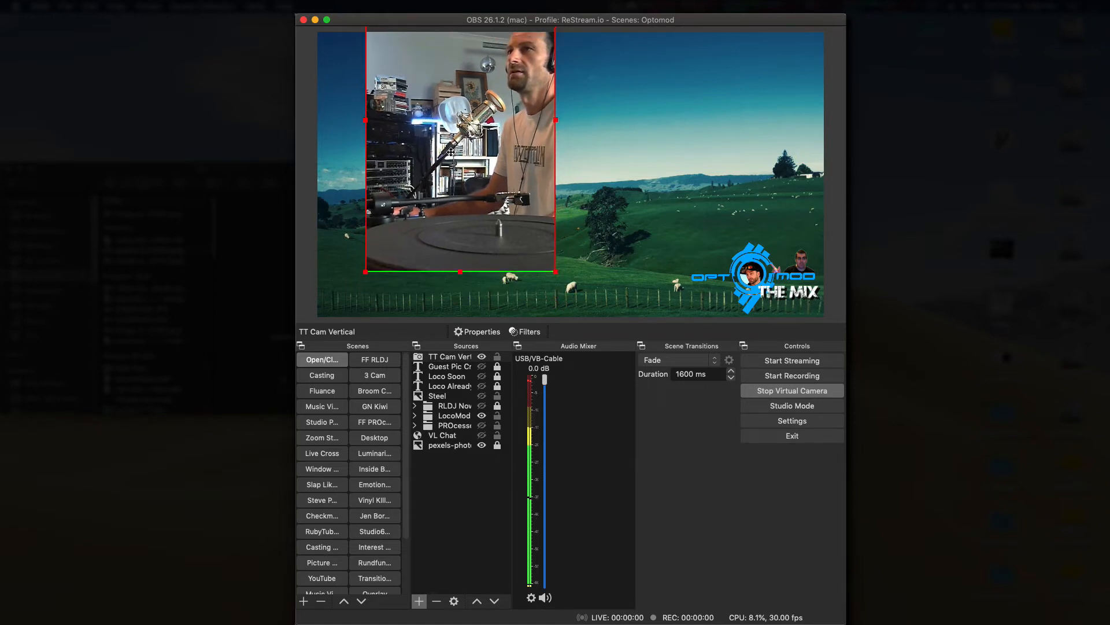
mouse_move(451, 153)
mouse_down()
mouse_move(450, 205)
mouse_move(660, 199)
mouse_move(419, 200)
mouse_move(522, 207)
mouse_up()
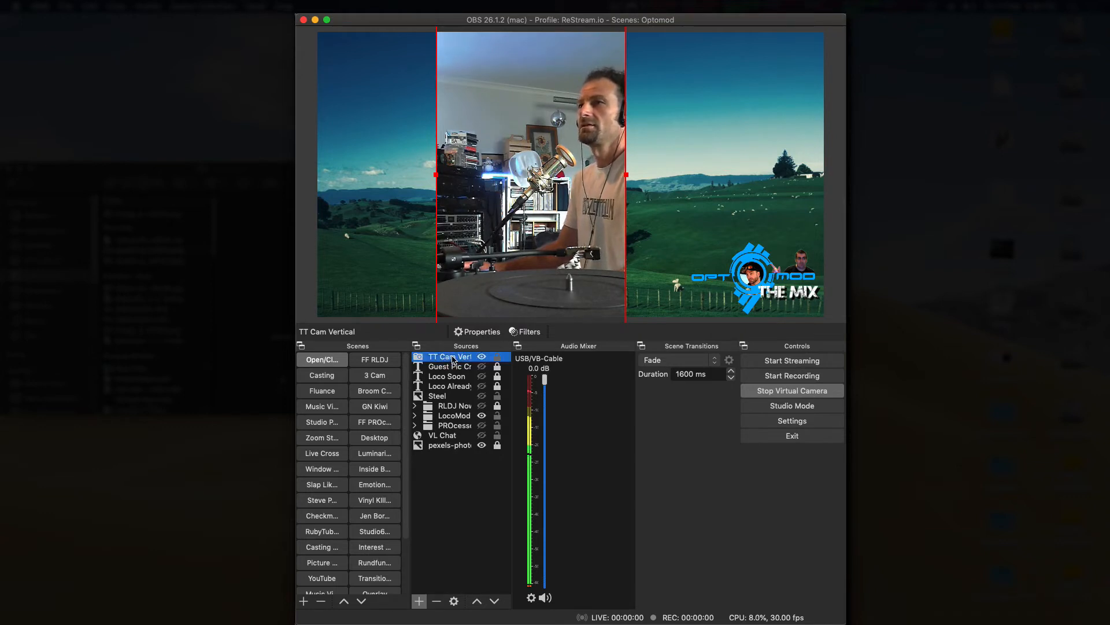
drag(515, 222, 670, 222)
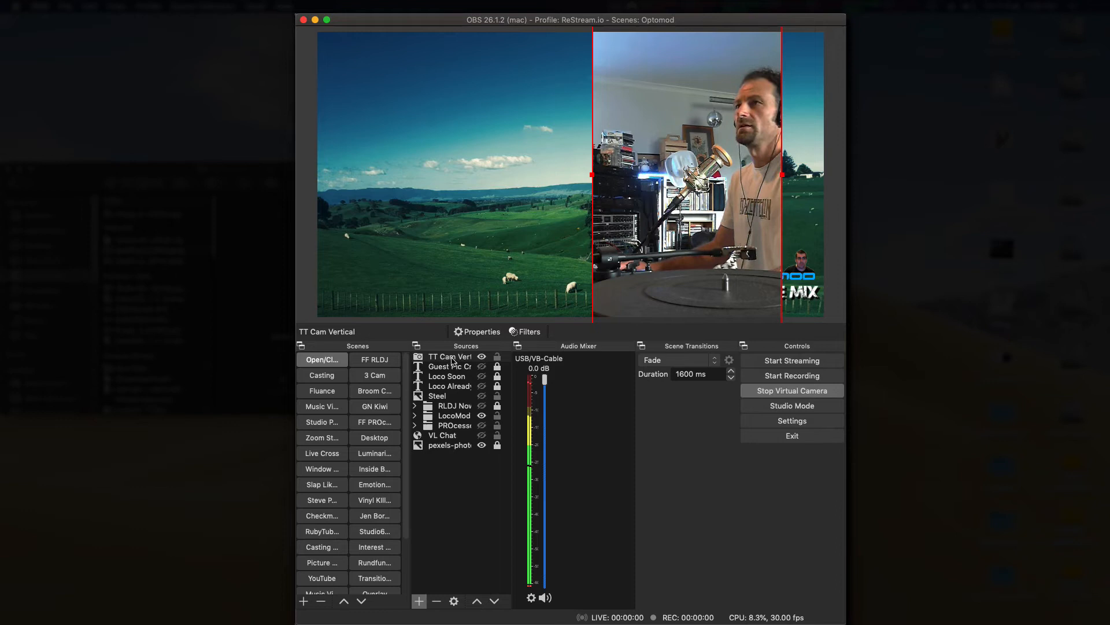
drag(449, 358, 457, 438)
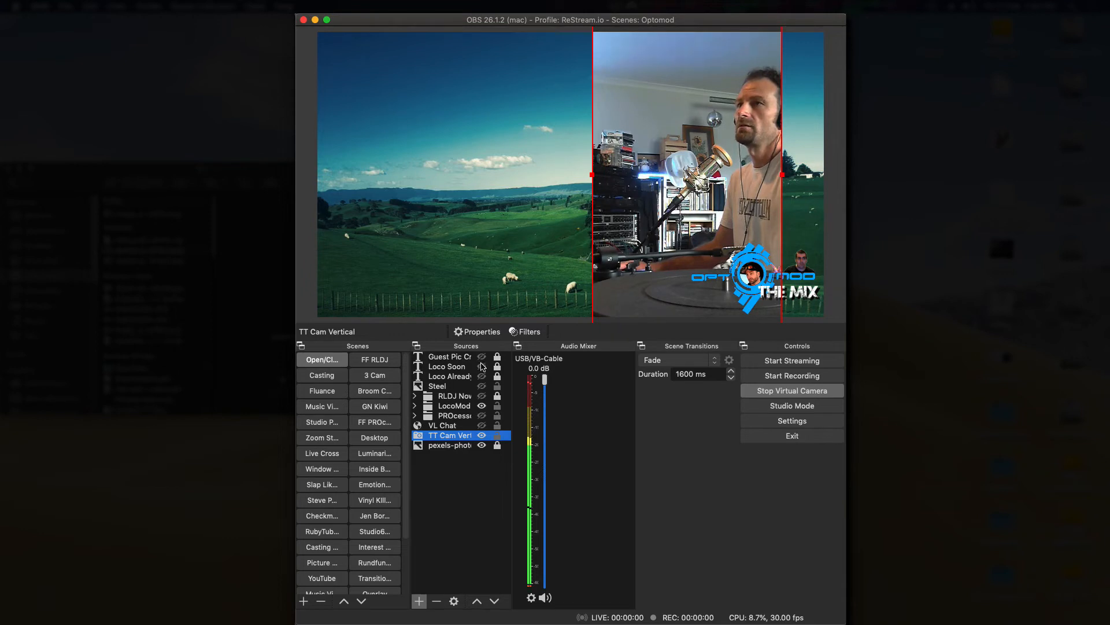
Show the Getting LOCO Soon title and briefly inspect its Scene Item Transform settings.
click(483, 366)
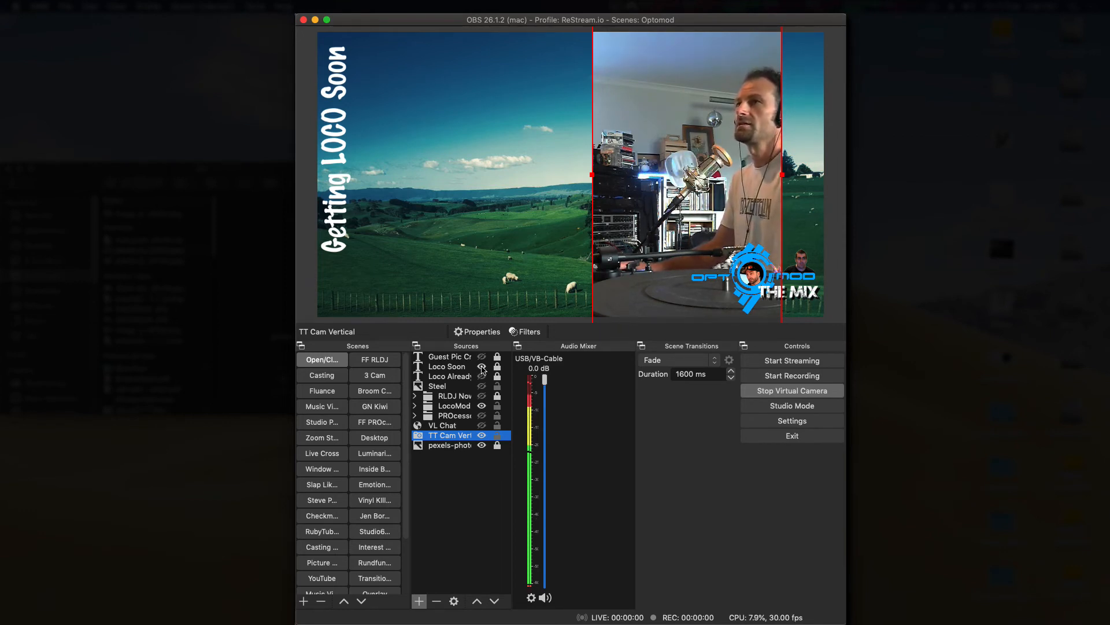
right_click(448, 367)
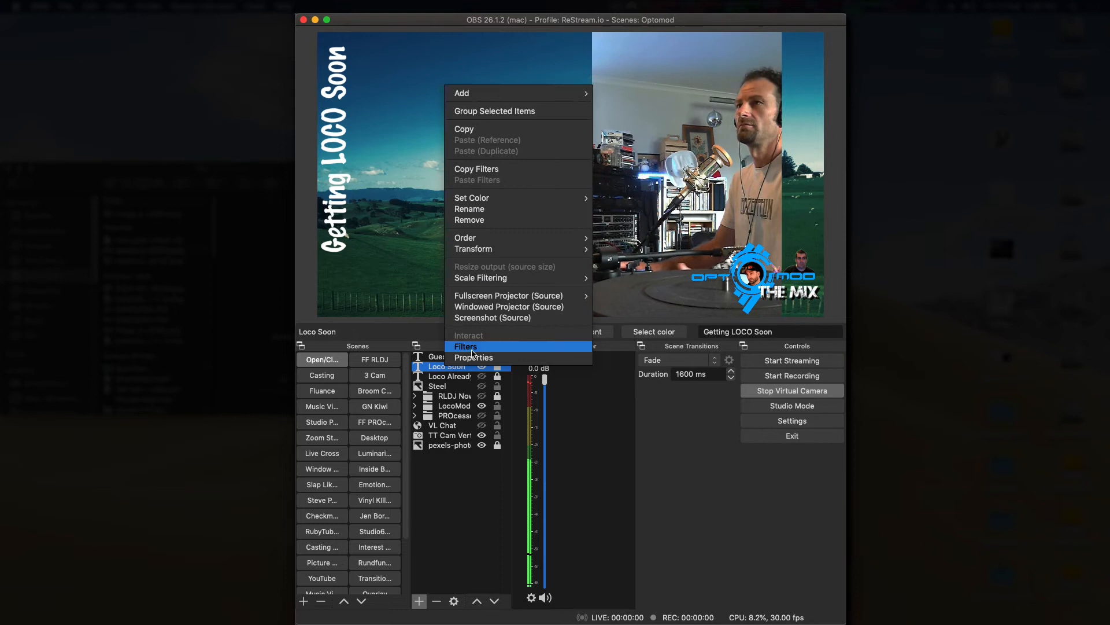
mouse_move(518, 250)
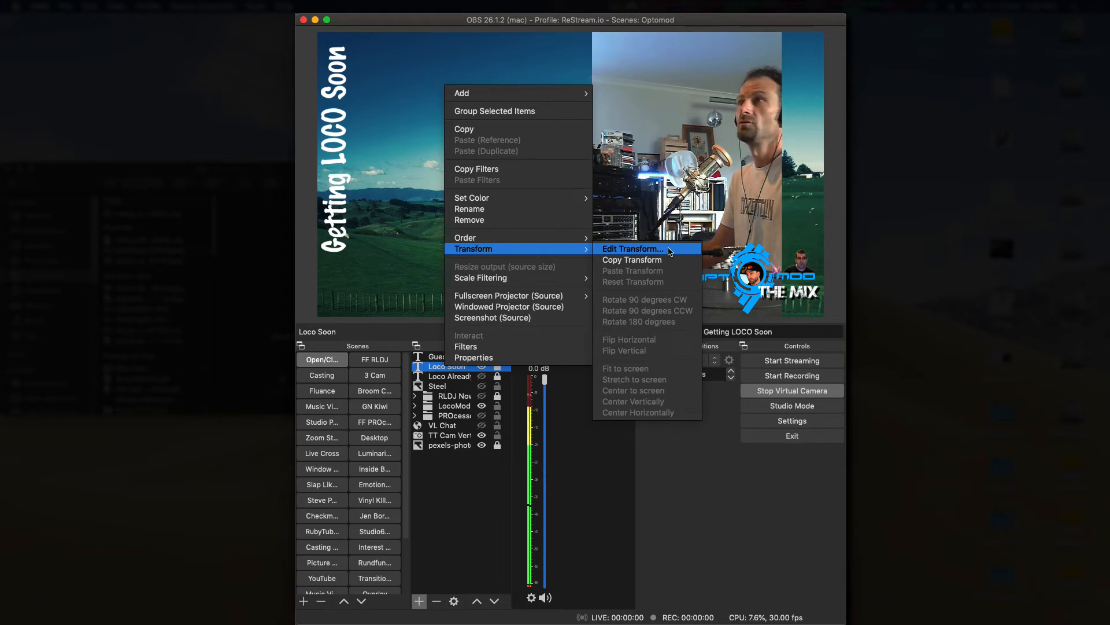
click(670, 252)
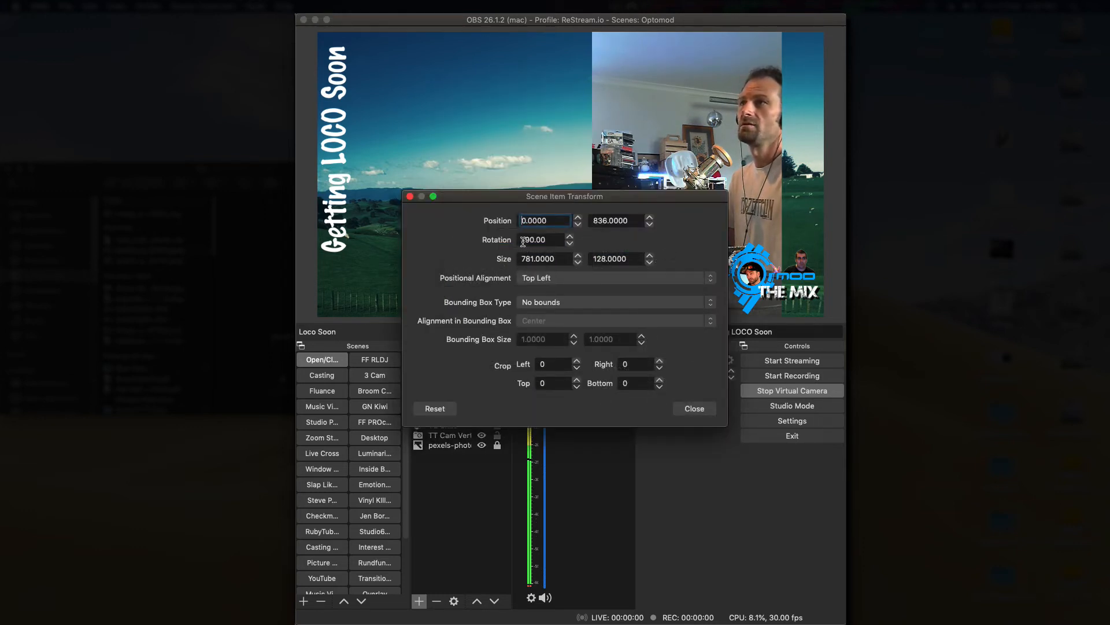
click(695, 408)
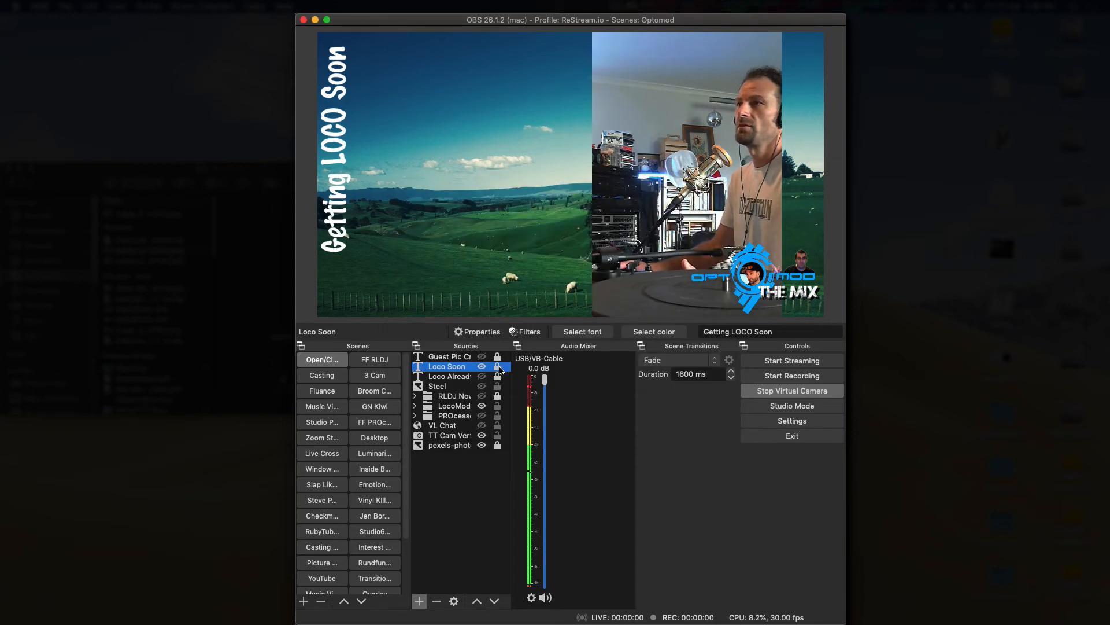
Rotate the title 90 degrees clockwise to test it horizontal, then back to vertical on the left edge.
click(457, 367)
right_click(457, 368)
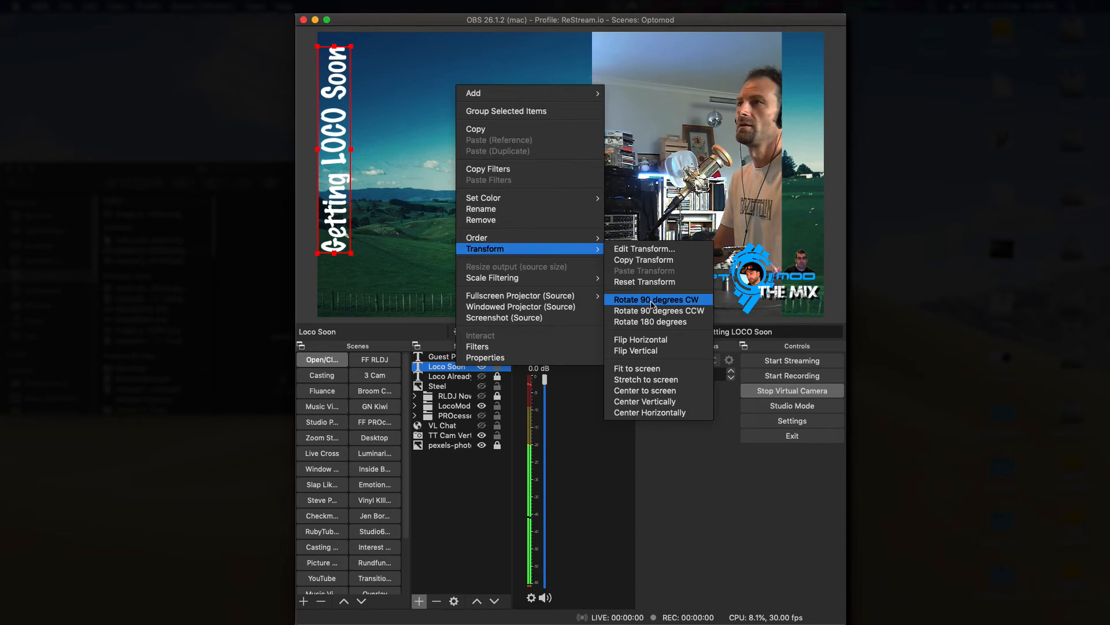
click(652, 302)
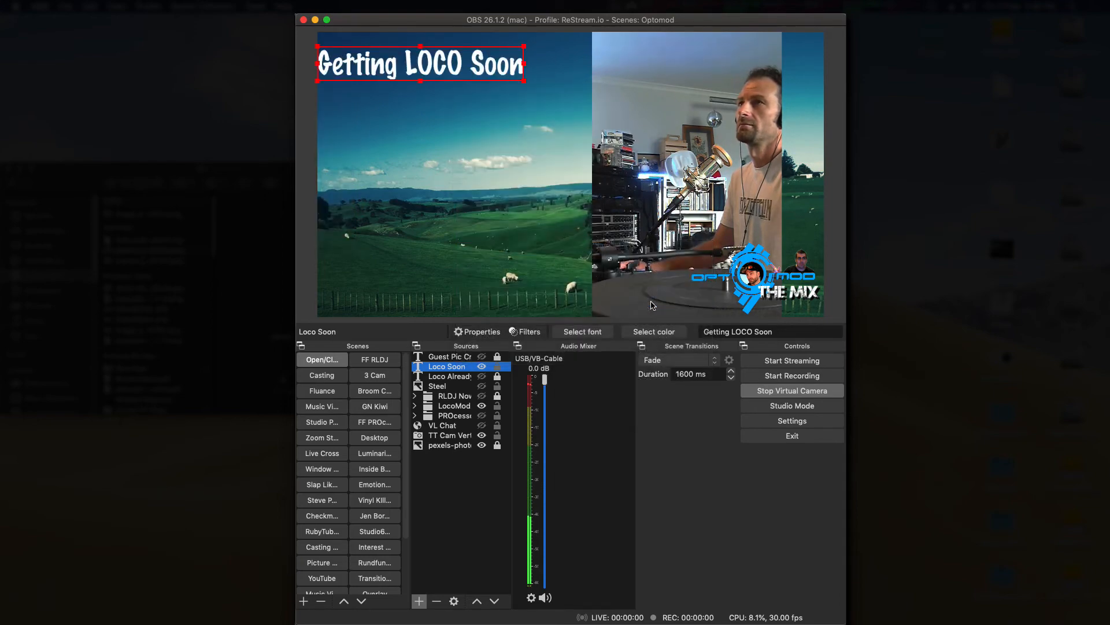
right_click(440, 369)
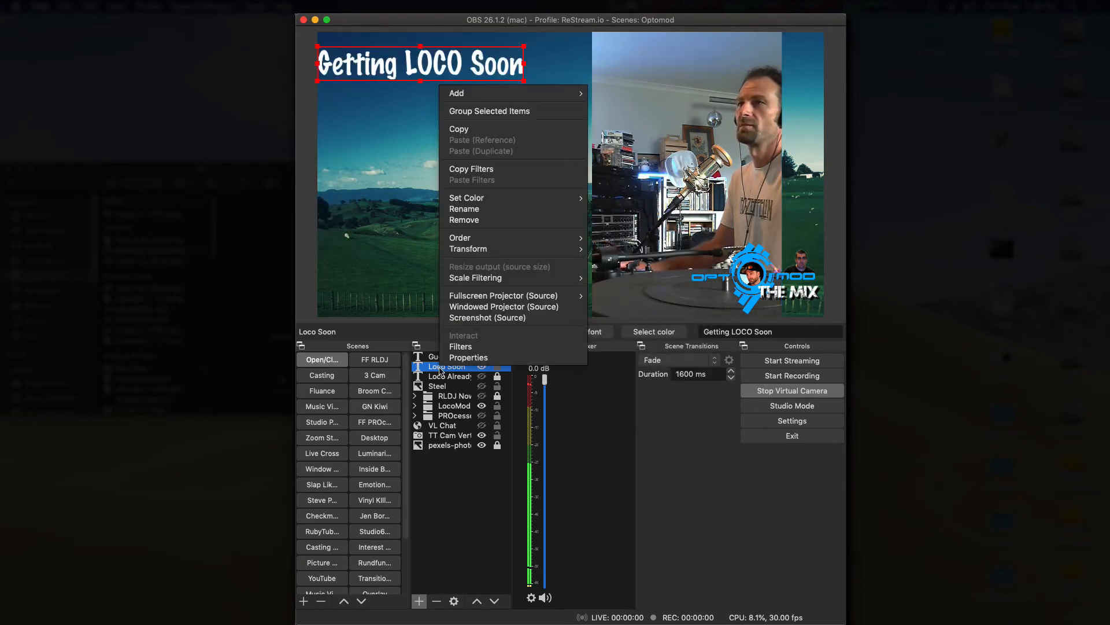
mouse_move(468, 249)
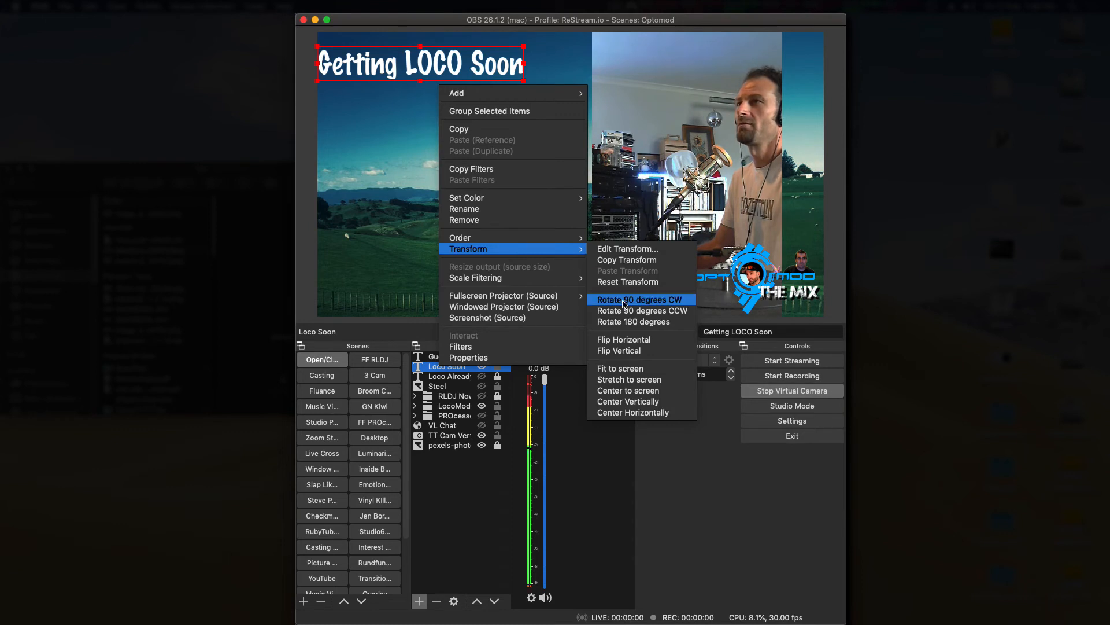
click(624, 303)
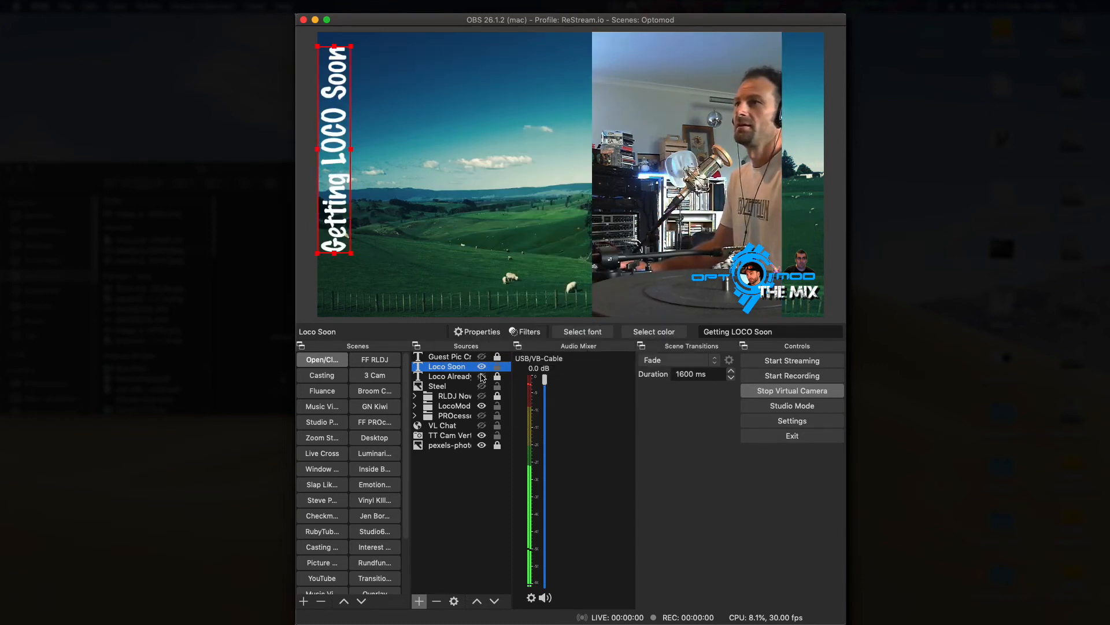
Hide Getting LOCO Soon and show the red Got Loco Already text instead.
click(482, 366)
click(482, 375)
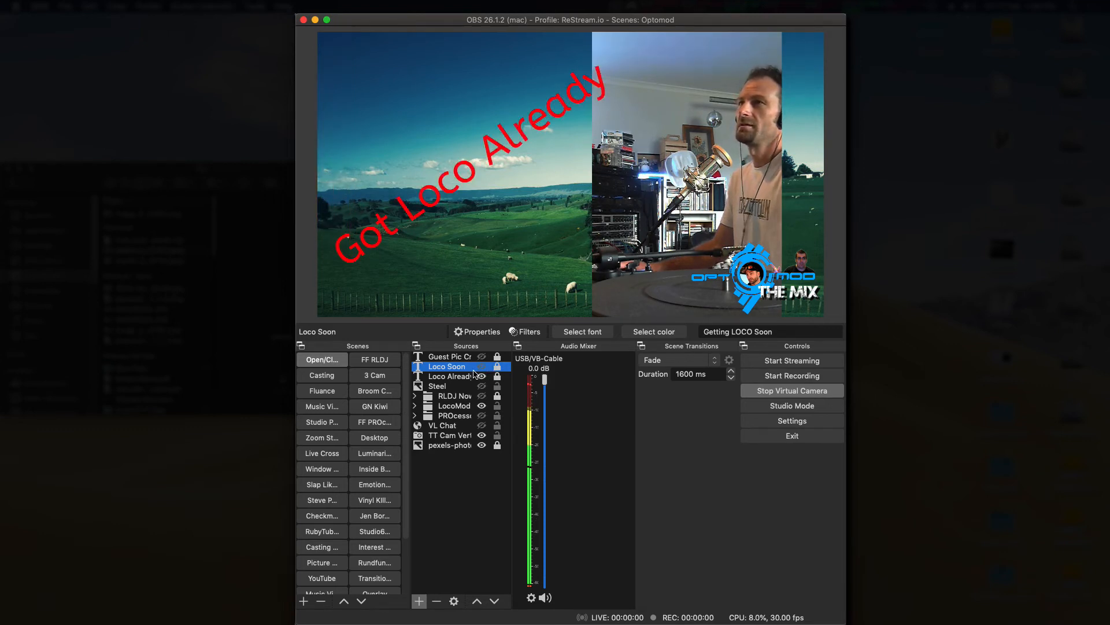
click(448, 378)
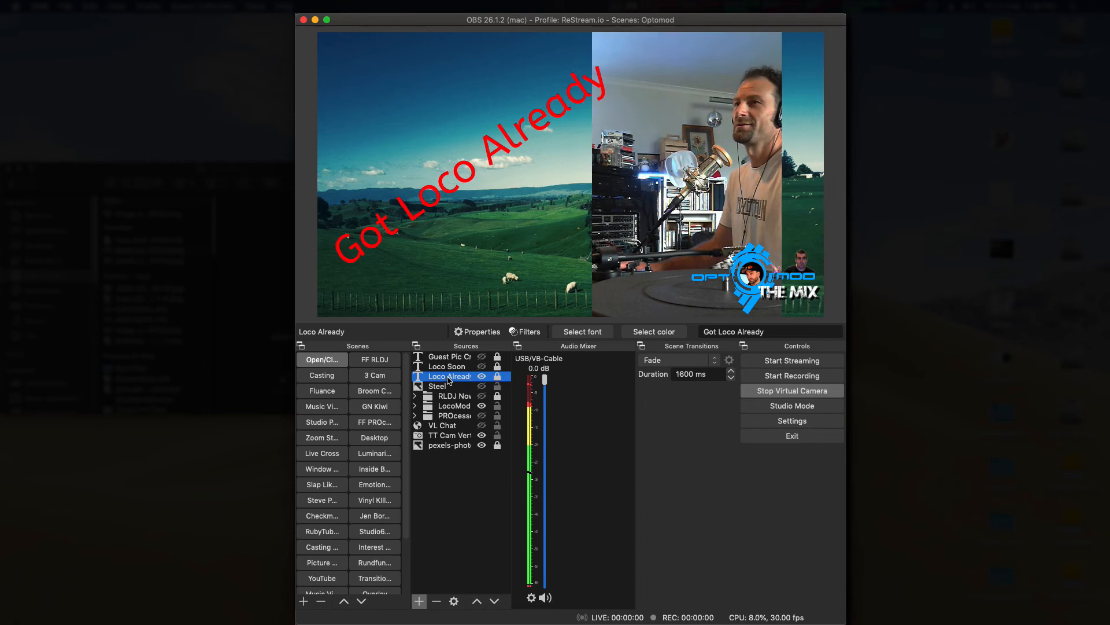
Set the Got Loco Already text's rotation to -15 degrees via Edit Transform.
right_click(449, 378)
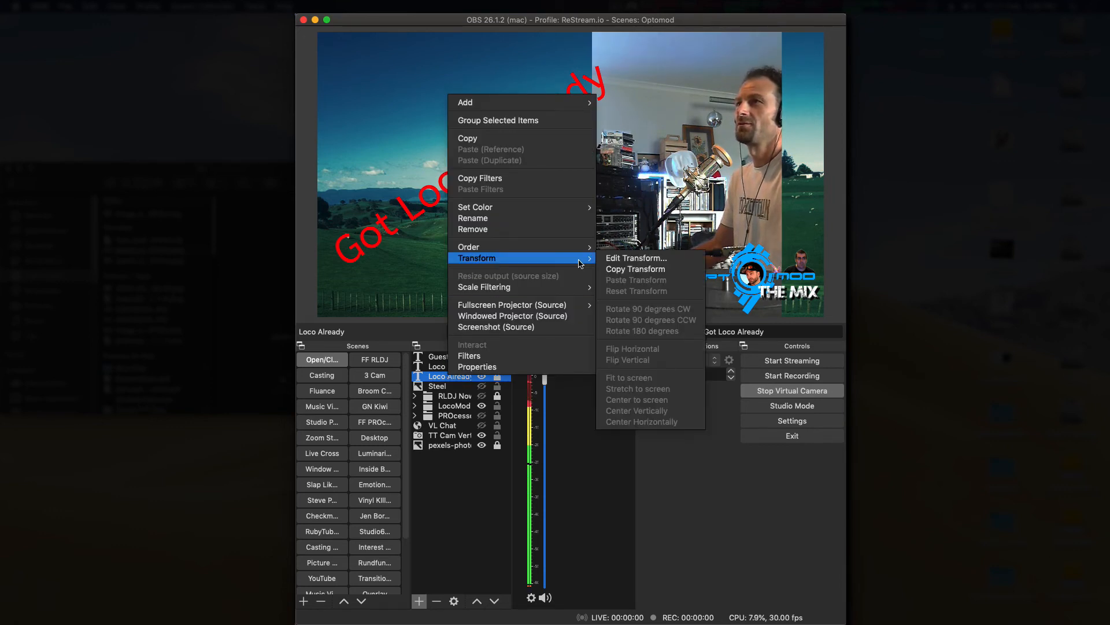
click(619, 260)
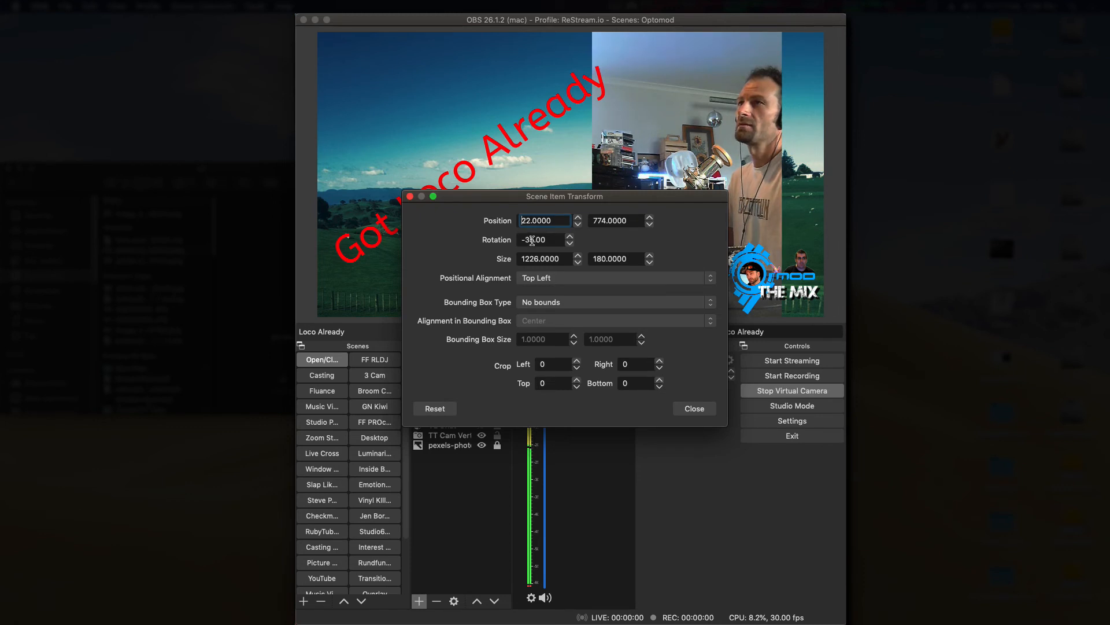
drag(530, 240, 523, 241)
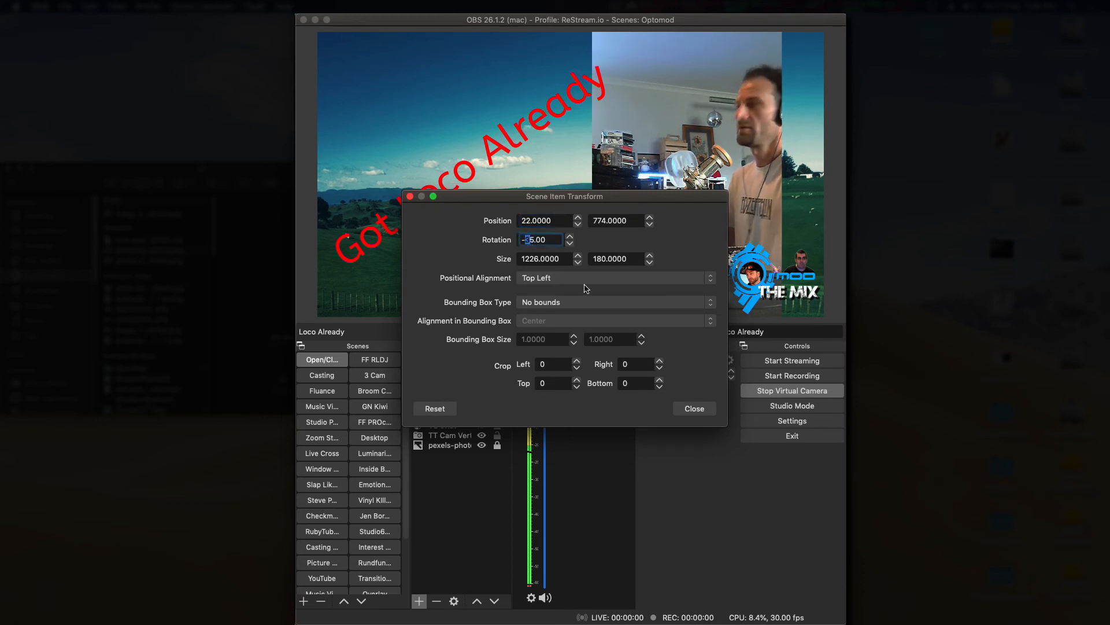
text(-15)
key(Return)
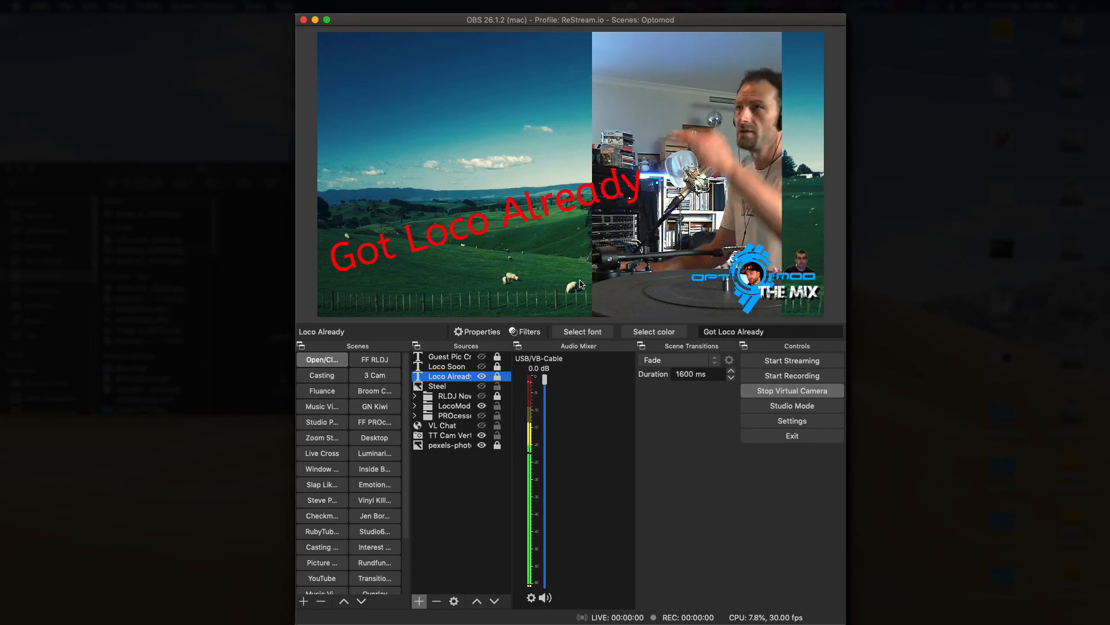
Reopen Edit Transform for Got Loco Already and nudge its rotation steeper with the spinner.
right_click(454, 377)
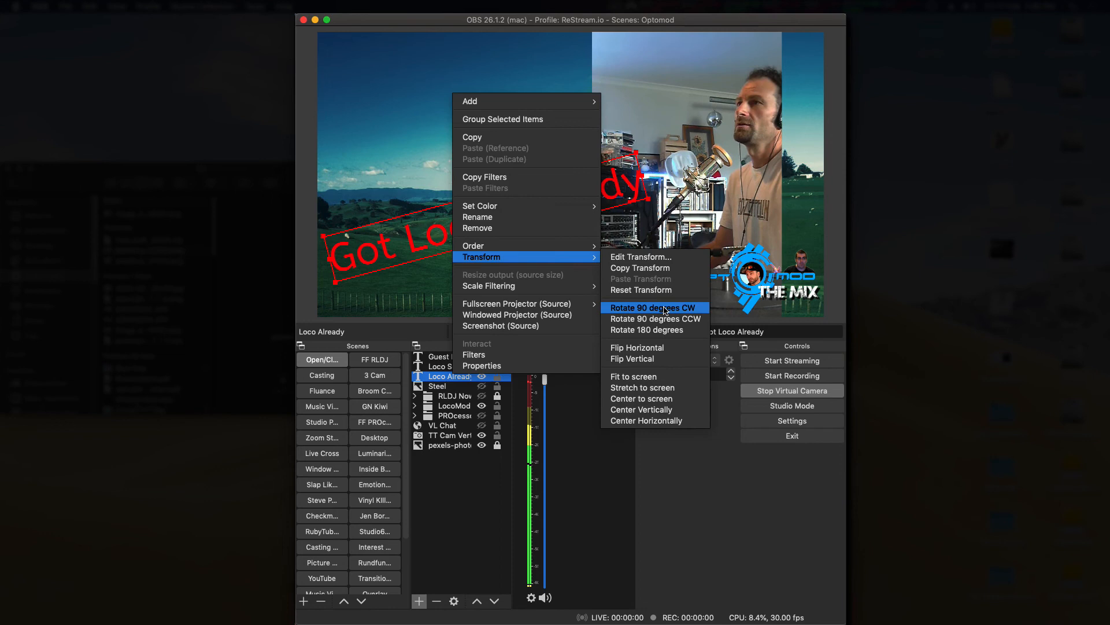
mouse_move(481, 258)
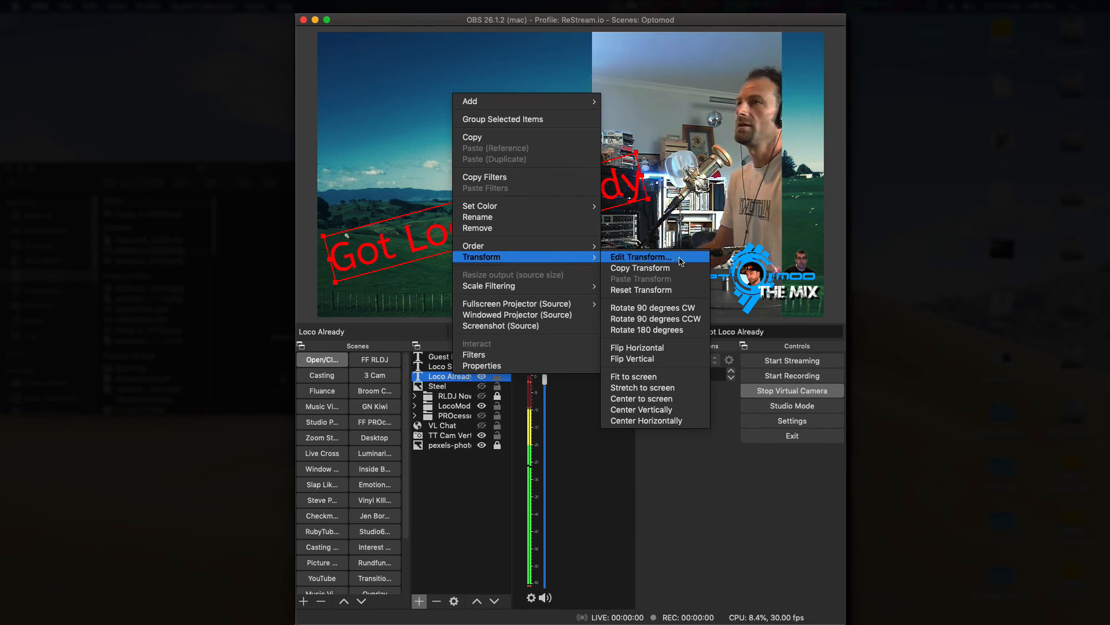
click(680, 261)
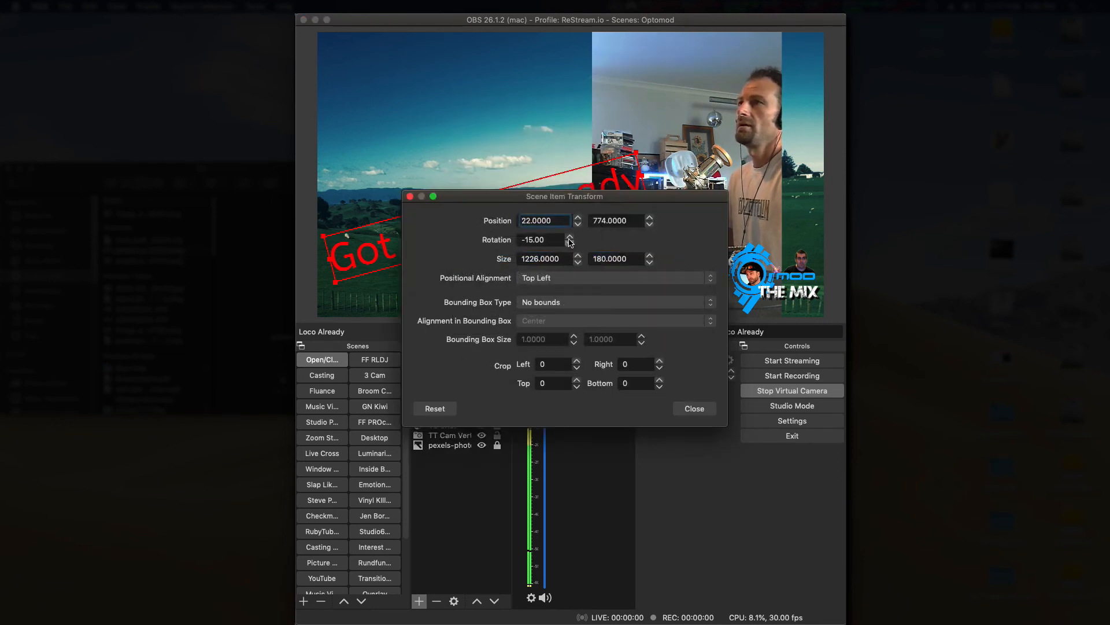
click(571, 237)
click(569, 237)
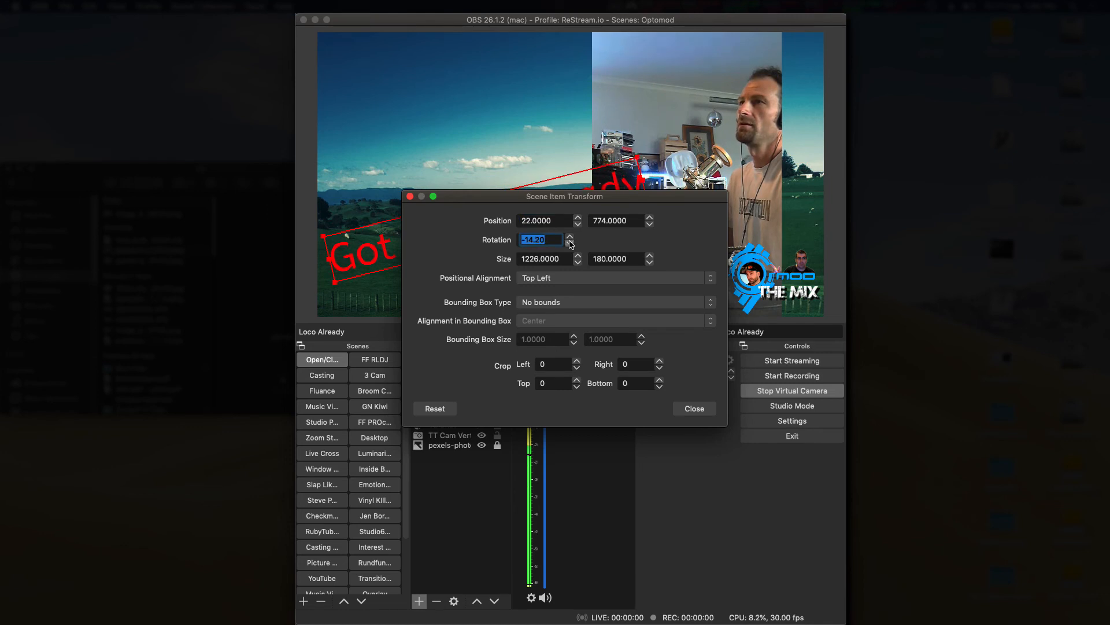
click(570, 244)
click(570, 244)
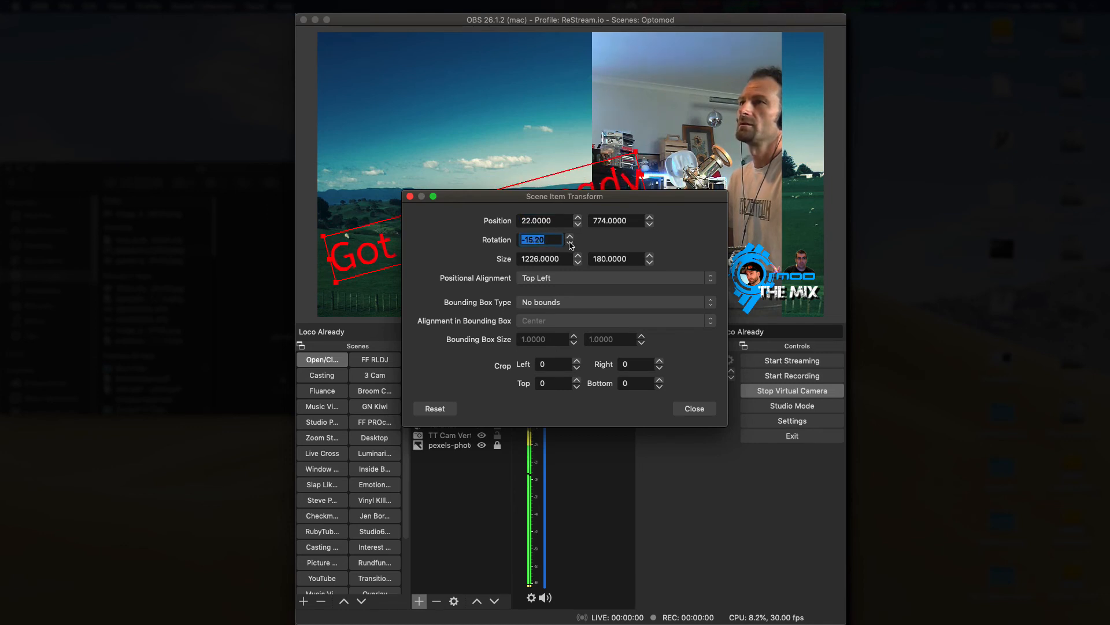
click(570, 243)
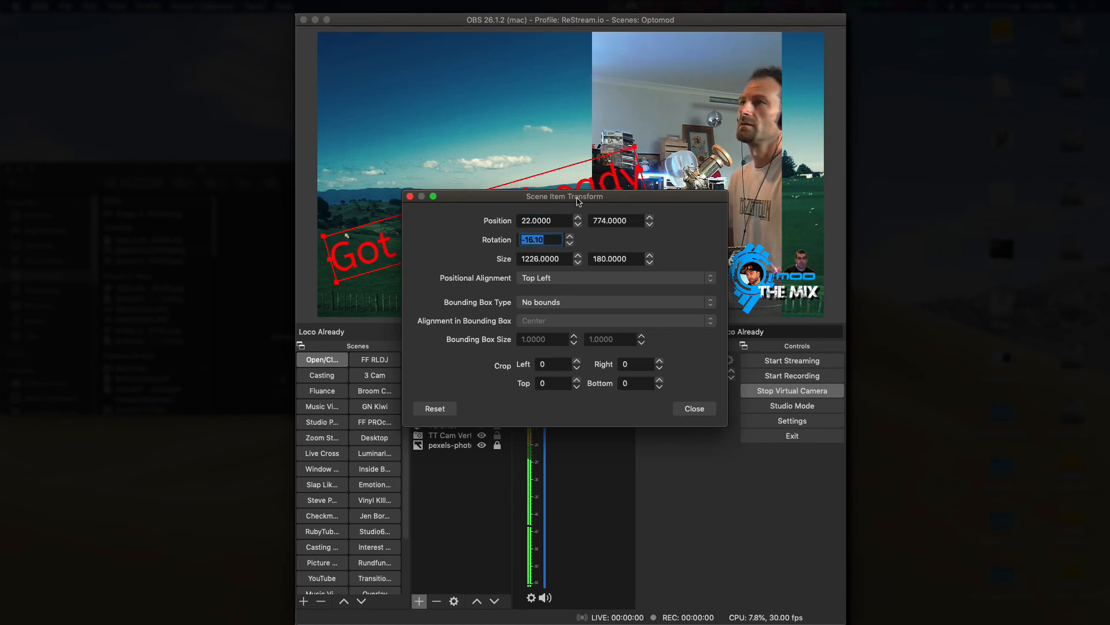
drag(577, 201, 592, 324)
Keep stepping the rotation spinner until the text tilts at -20.40 degrees.
click(586, 367)
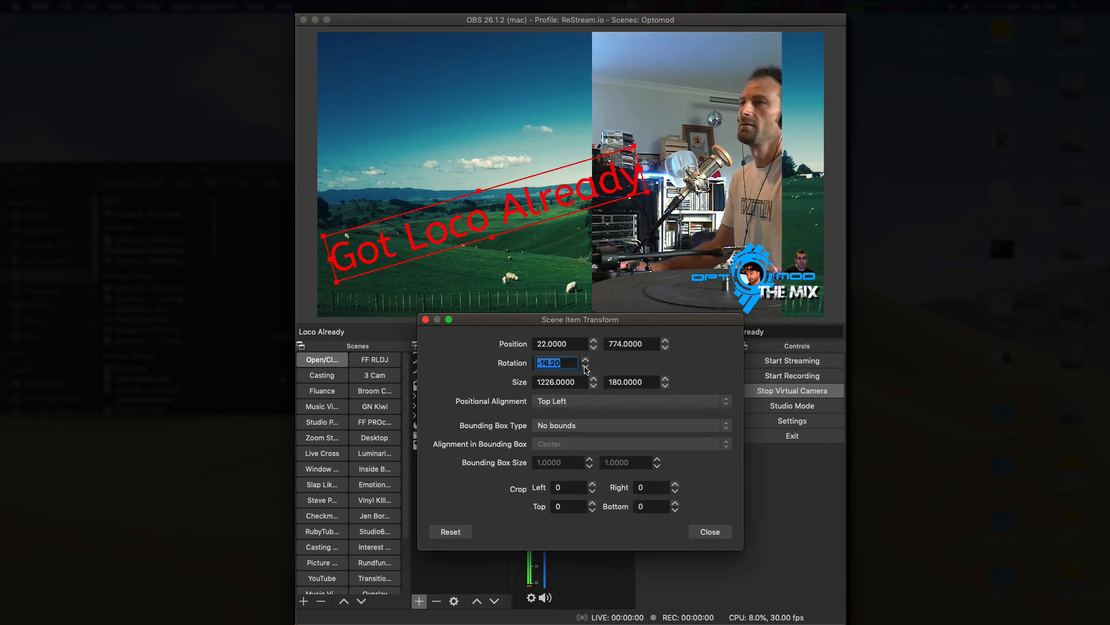
click(584, 368)
click(585, 367)
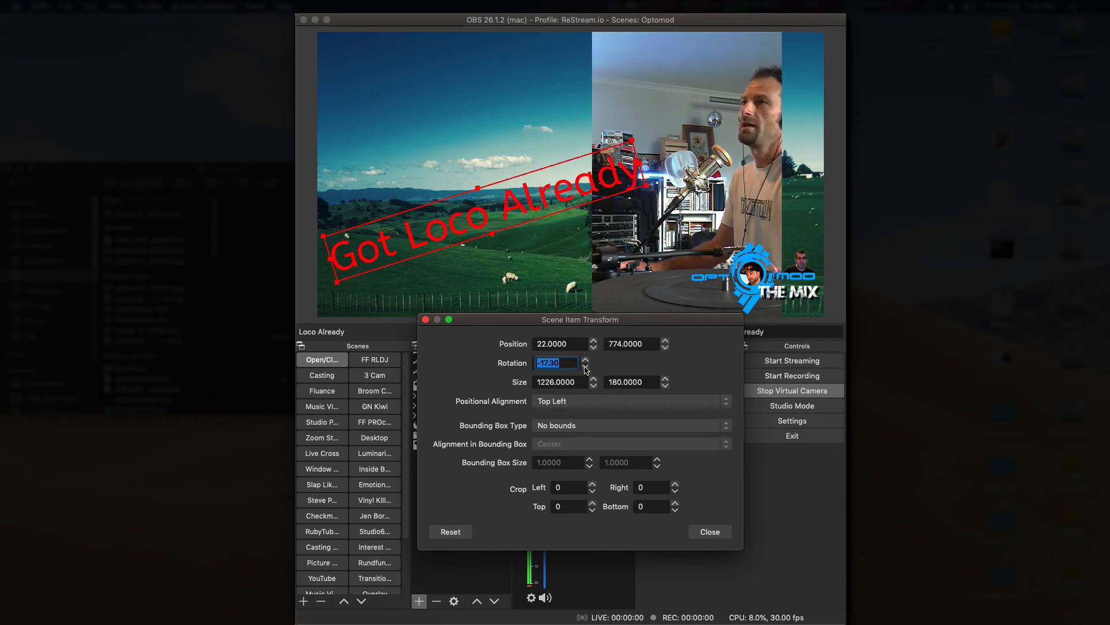
click(585, 368)
click(585, 368)
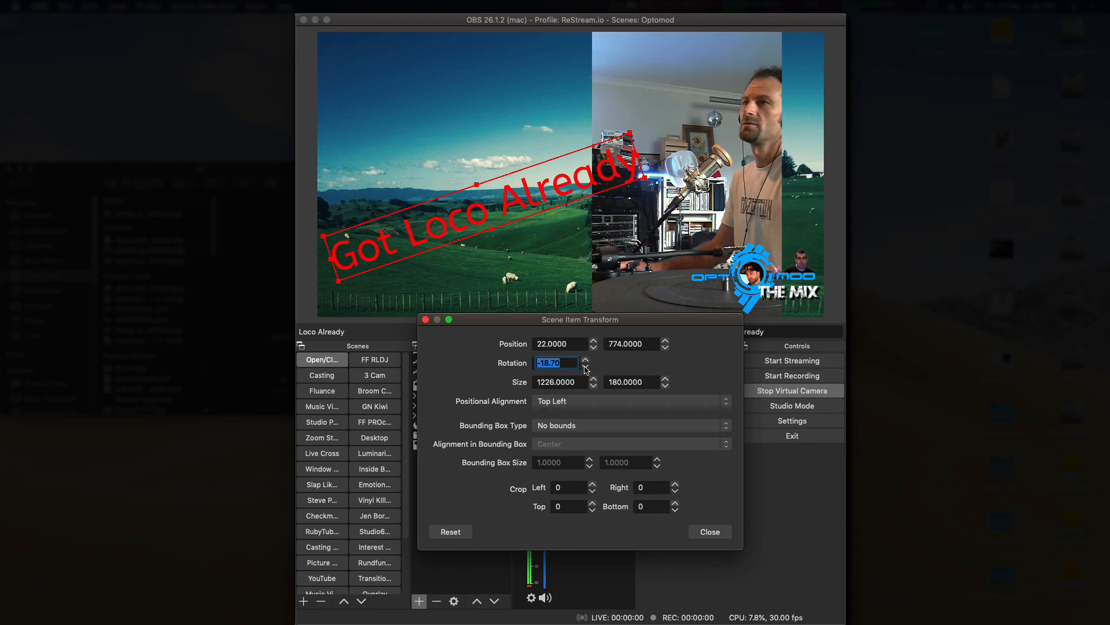
click(585, 367)
click(585, 367)
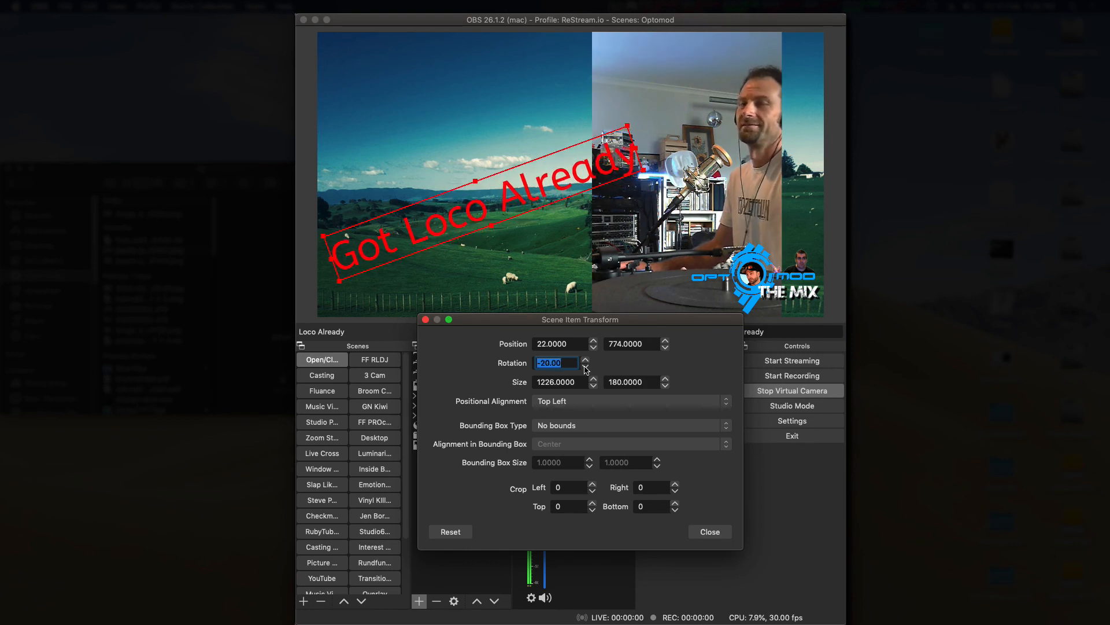
click(585, 368)
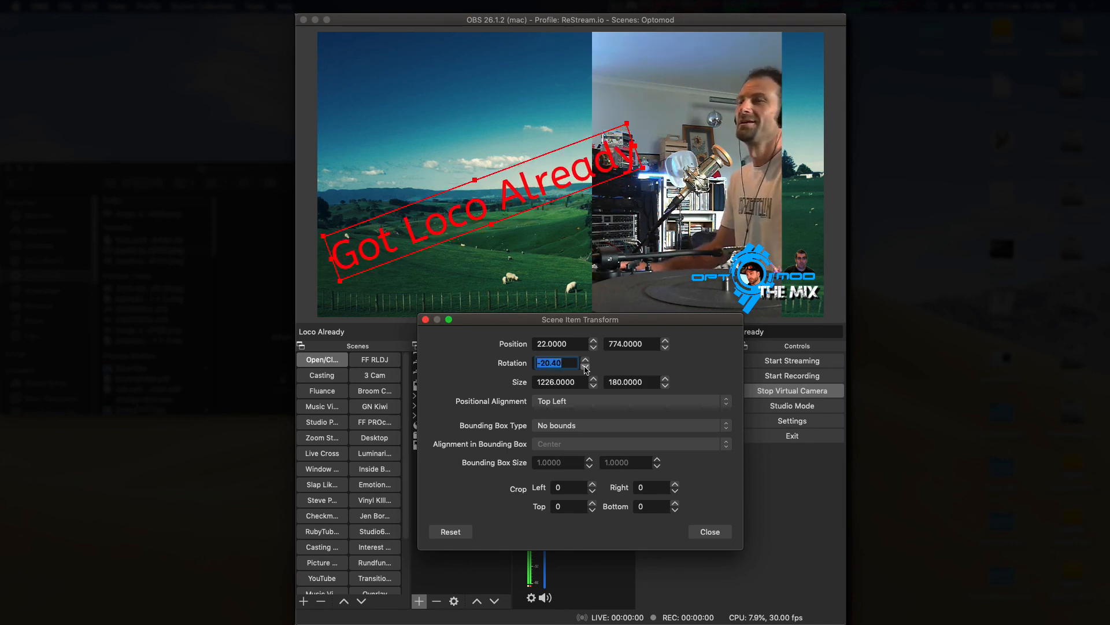